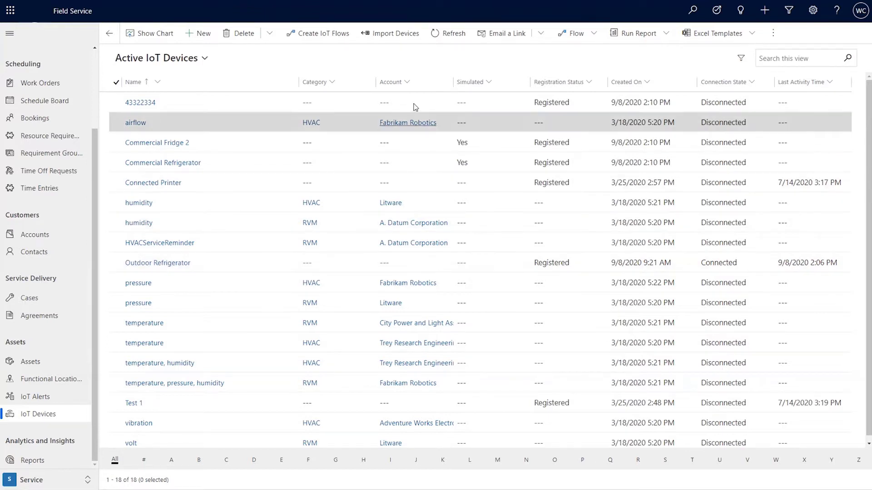
- Show the Active IoT Devices view listing 18 devices in Field Service
mouse_move(490, 3)
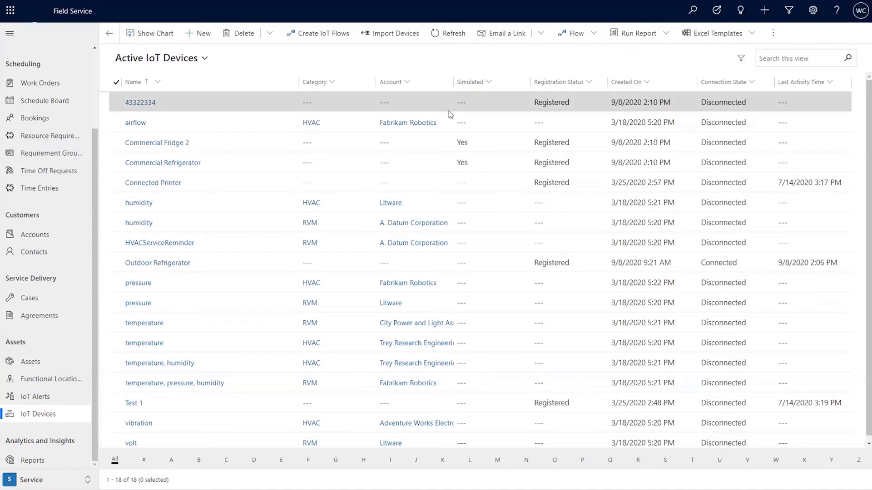
- Create and save a new device with ID acunit123 in the Azure IoT hub
mouse_move(161, 13)
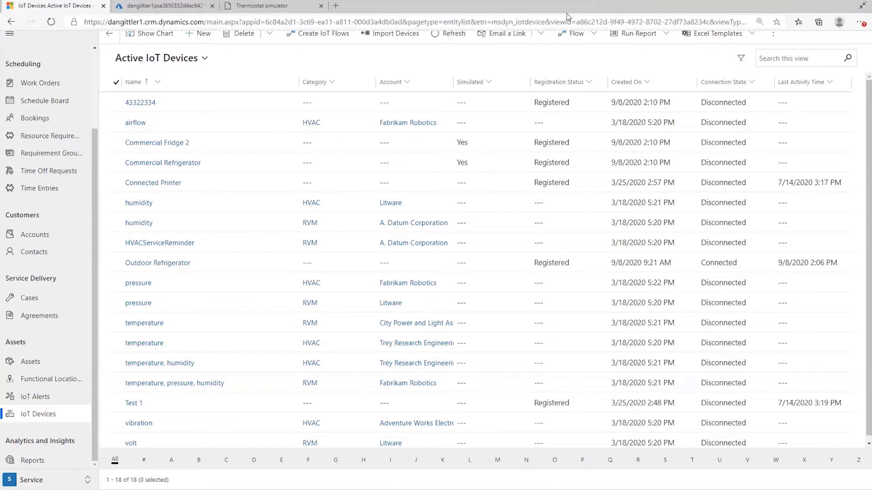
left_click(161, 11)
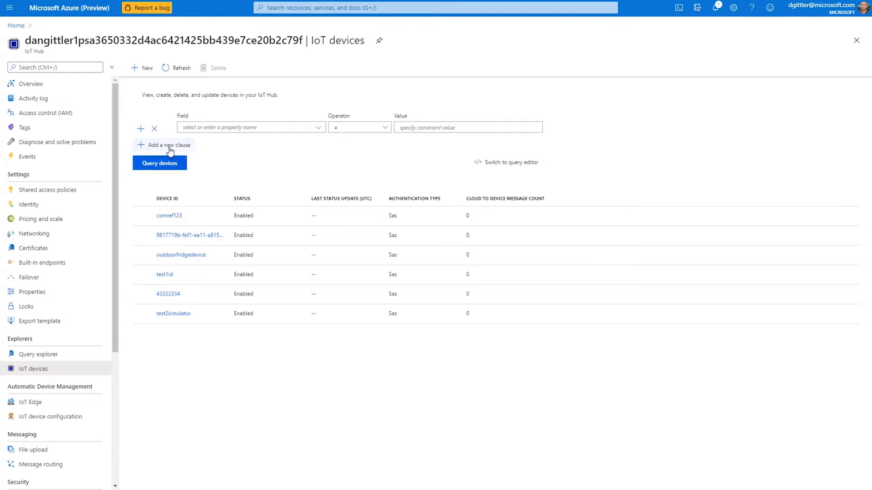
left_click(146, 68)
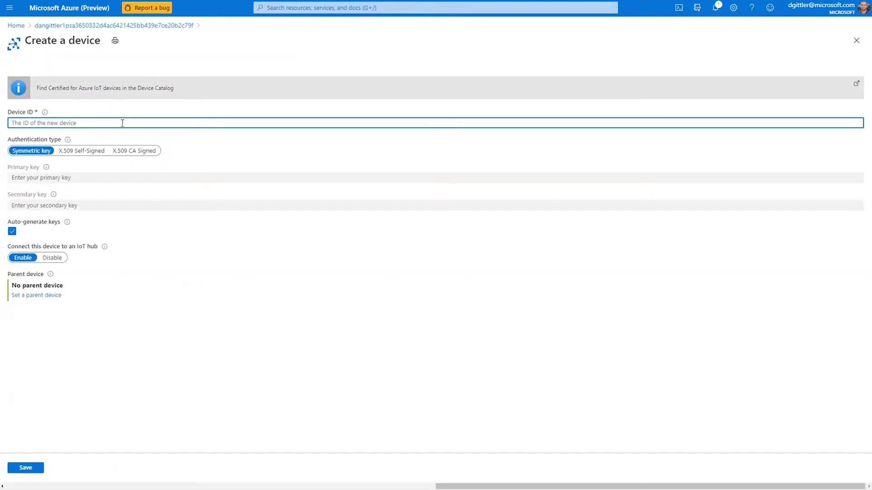
type("acunit123")
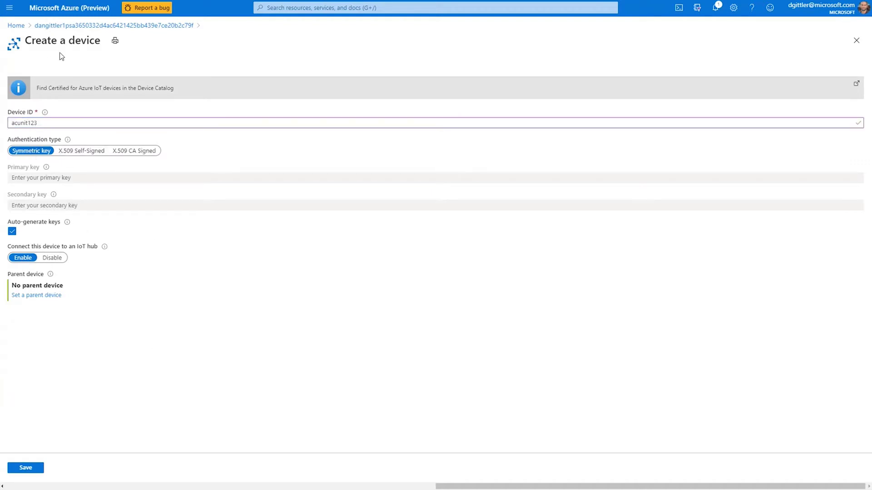
left_click(33, 470)
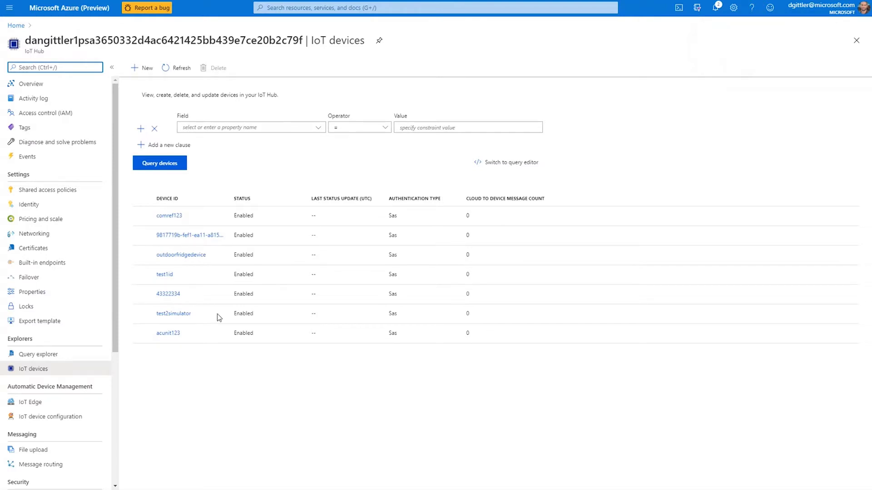
mouse_move(690, 12)
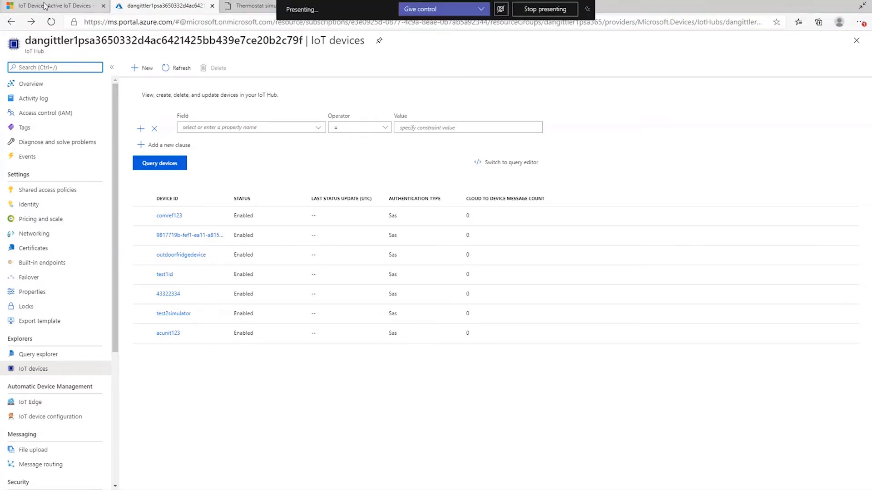
- Import the hub's devices into Field Service and refresh so acunit123 appears among 19 devices
left_click(44, 6)
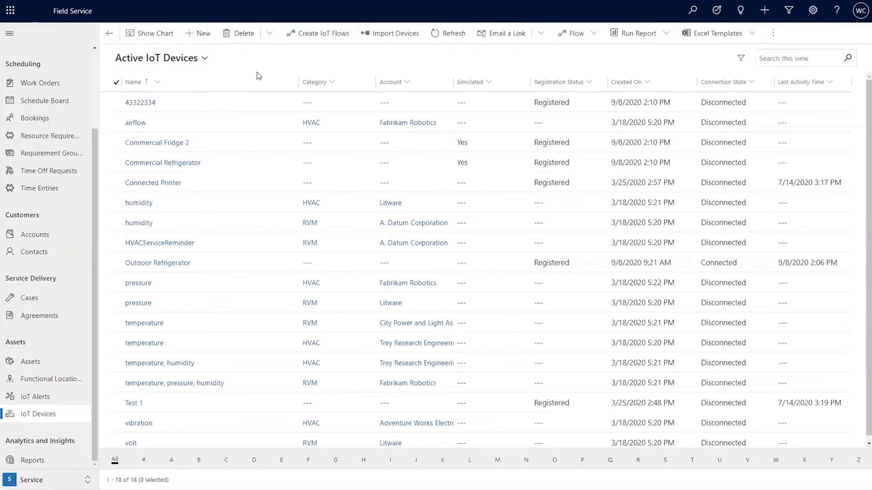
left_click(391, 38)
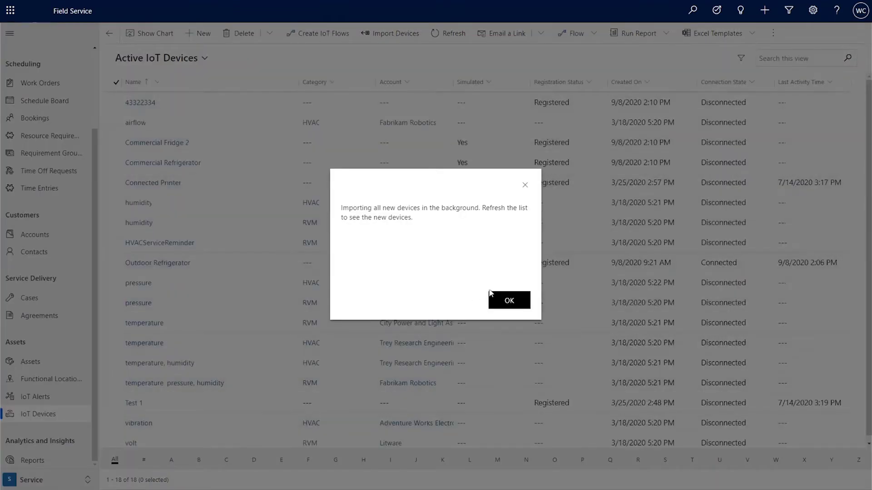
left_click(510, 301)
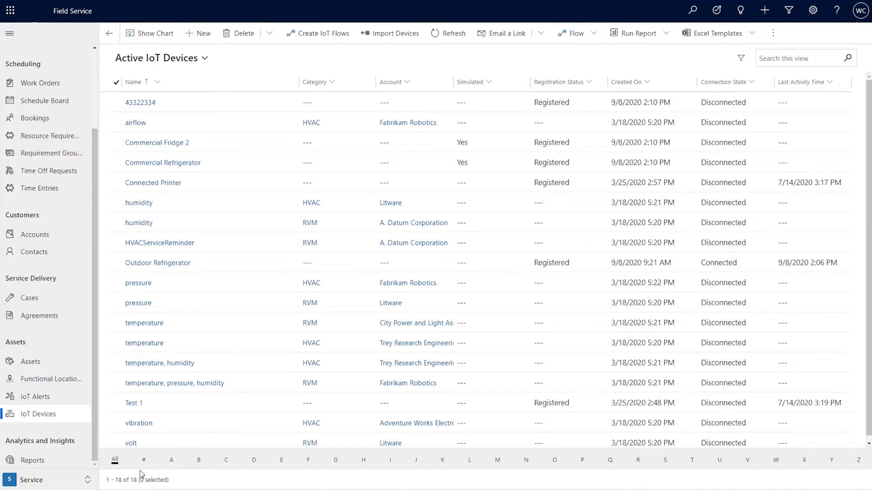
left_click(449, 37)
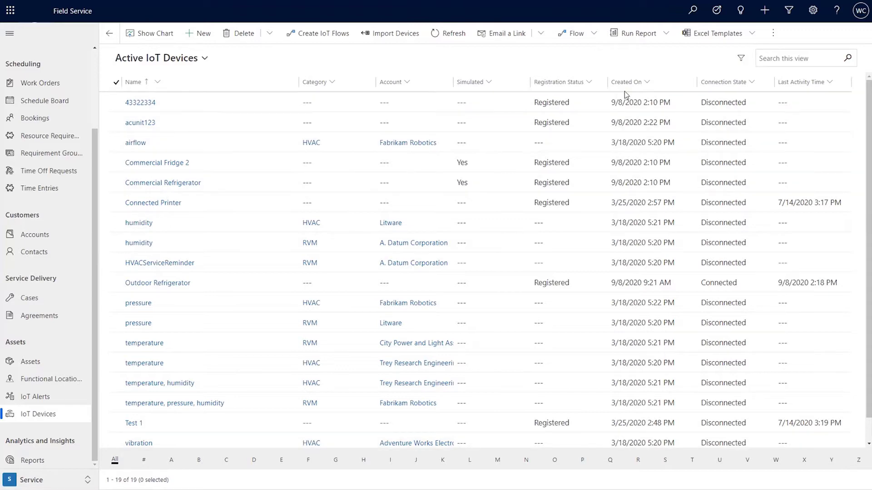
- Sort the IoT devices by Created On, newest to oldest
left_click(647, 83)
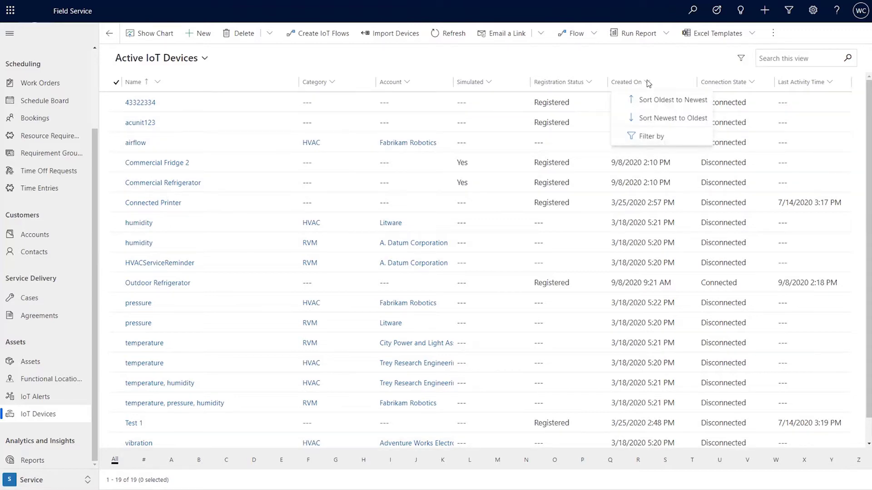
left_click(667, 118)
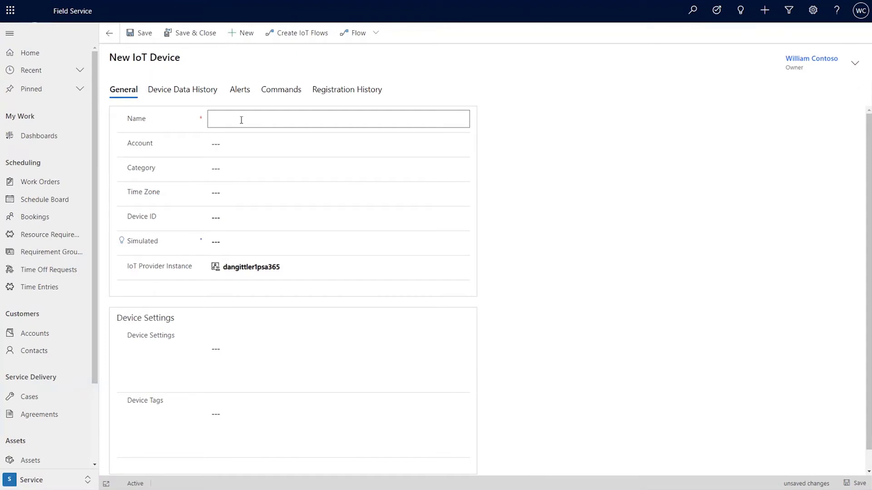
- Create and save an IoT device named acunitsensor1234
left_click(241, 120)
type("acunitsensor1234")
left_click(647, 200)
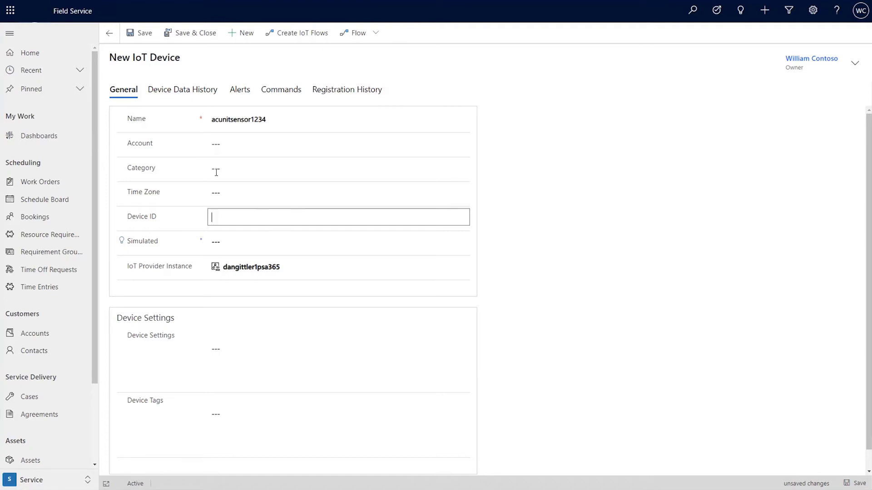
left_click(145, 34)
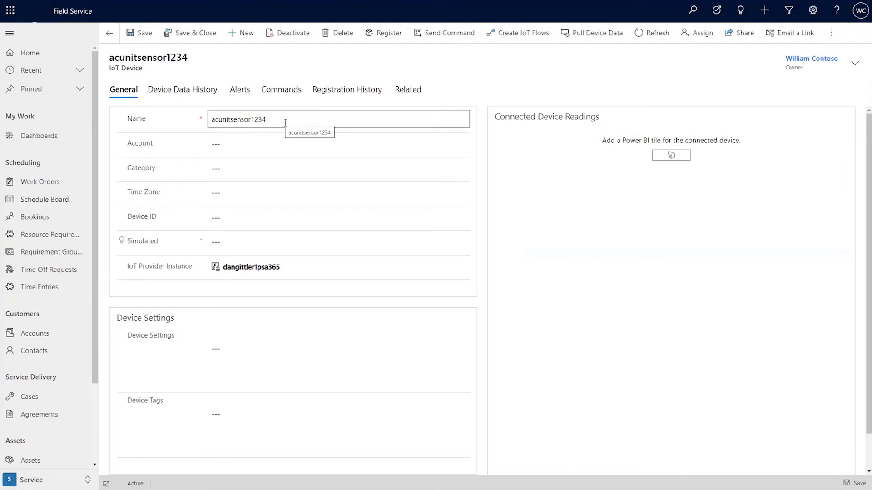
- Register acunitsensor1234 with the IoT hub and acknowledge the confirmation
left_click(395, 35)
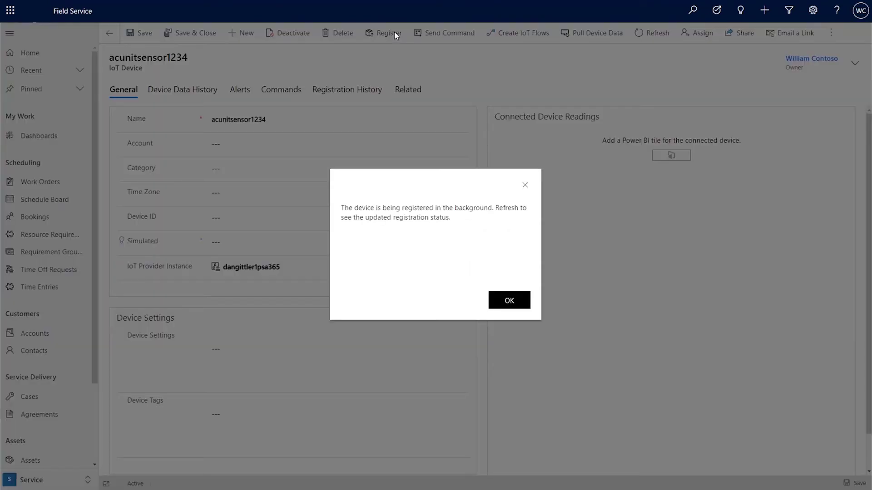
left_click(513, 309)
left_click(513, 309)
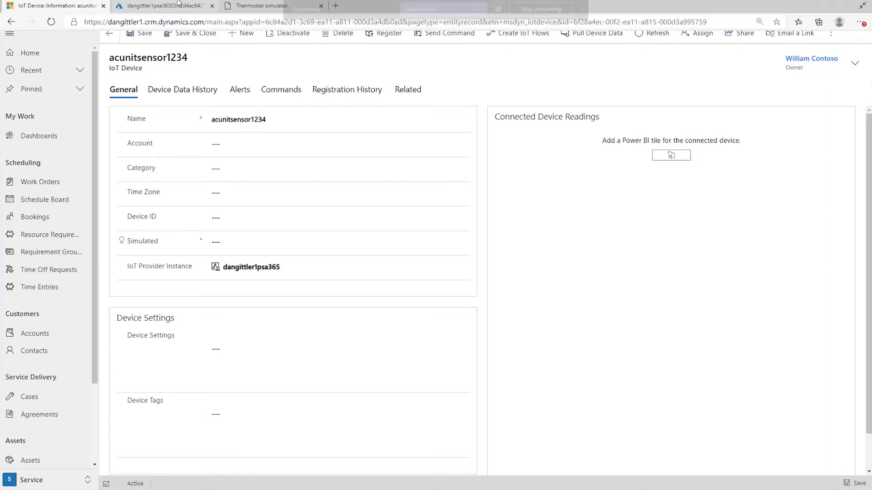
- Refresh the Azure hub device list to show eight devices, including the new bf28a4ec device
left_click(166, 6)
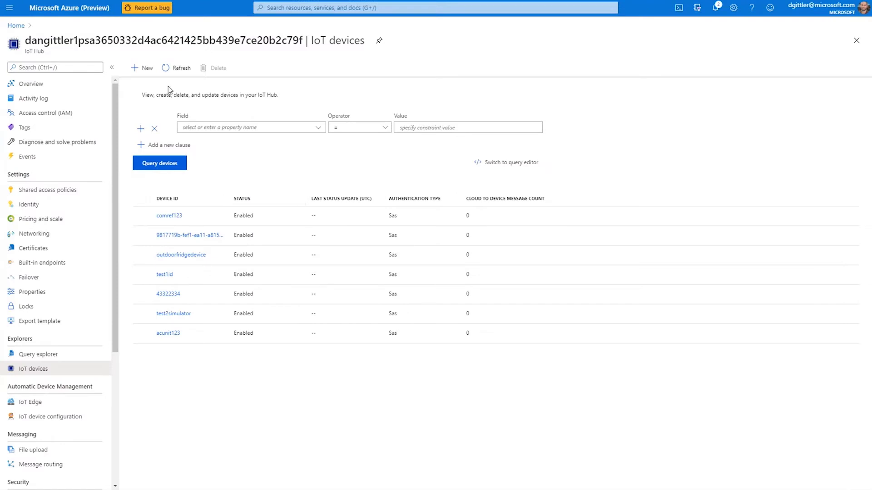
left_click(172, 70)
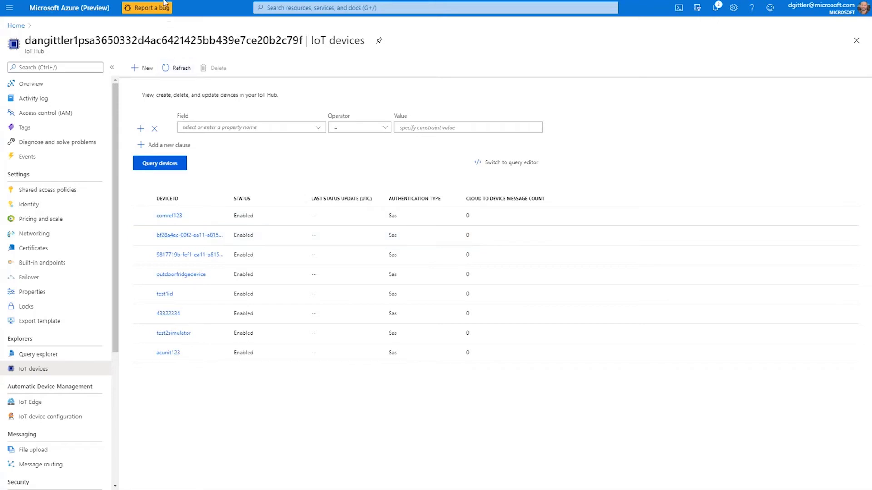
- Refresh acunitsensor1234 to confirm it is Registered, then go to Active Customer Assets
left_click(64, 6)
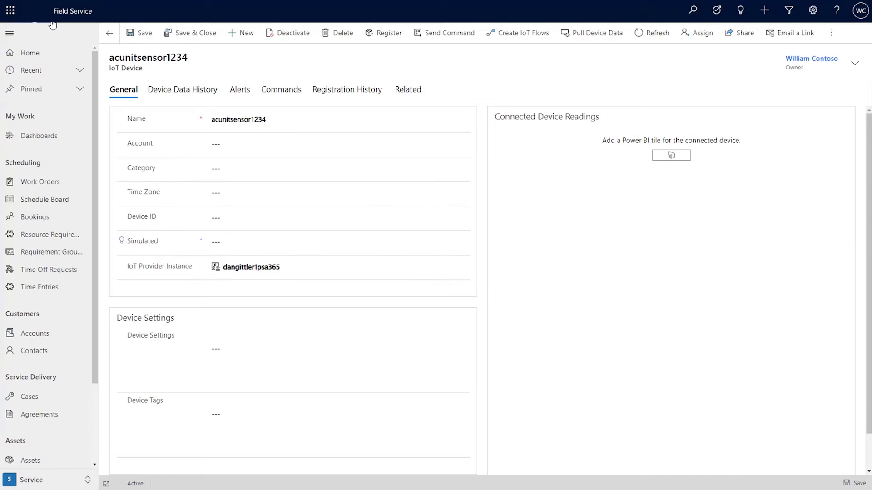
key("Escape")
left_click(655, 33)
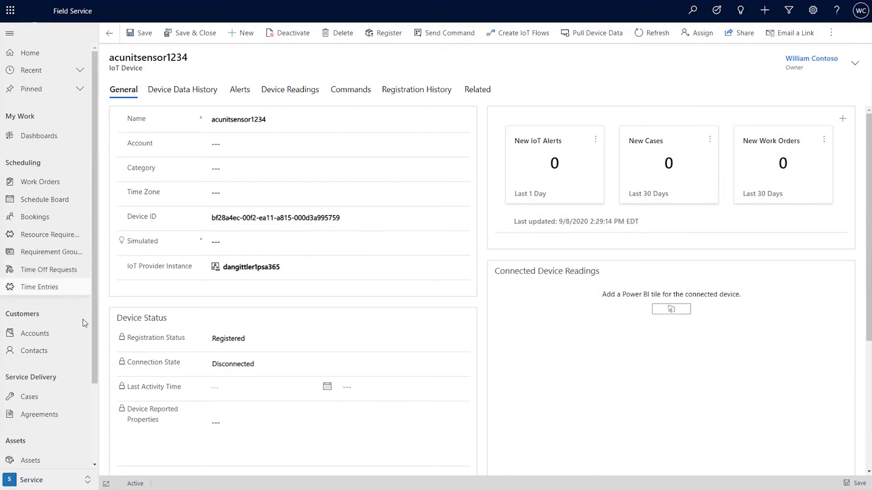
scroll(65, 315, "down", 2)
left_click(56, 362)
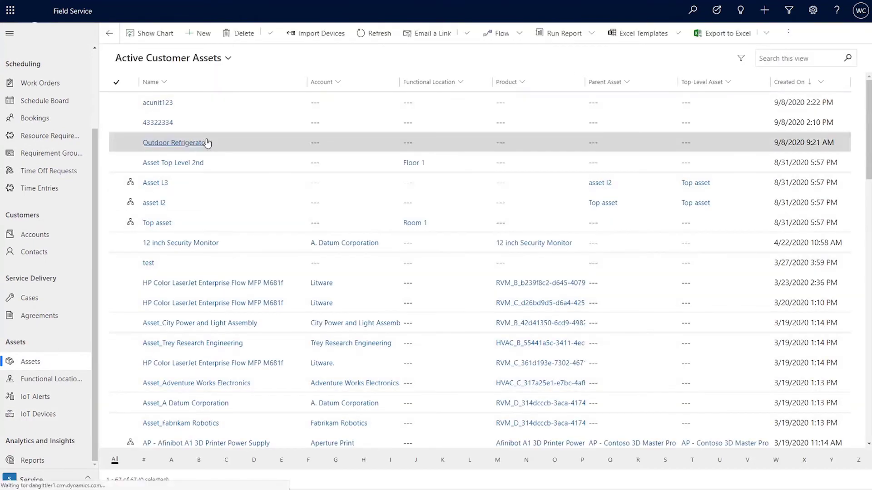
- Create a new customer asset named 'AC Unit 123' and save it
left_click(190, 40)
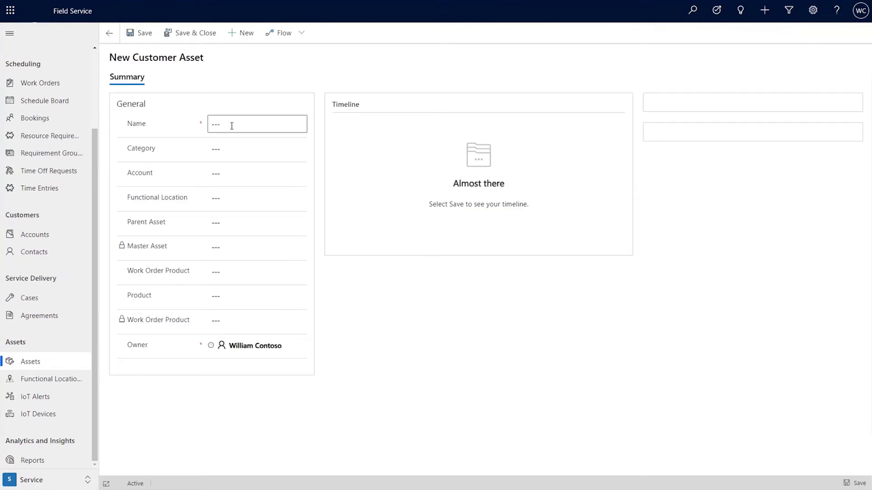
left_click(231, 123)
type("AC Unit 123")
left_click(487, 316)
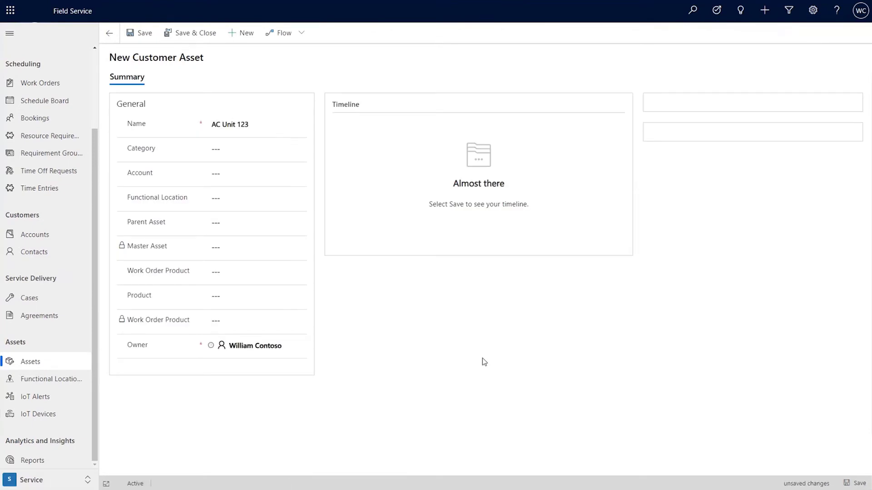
left_click(140, 40)
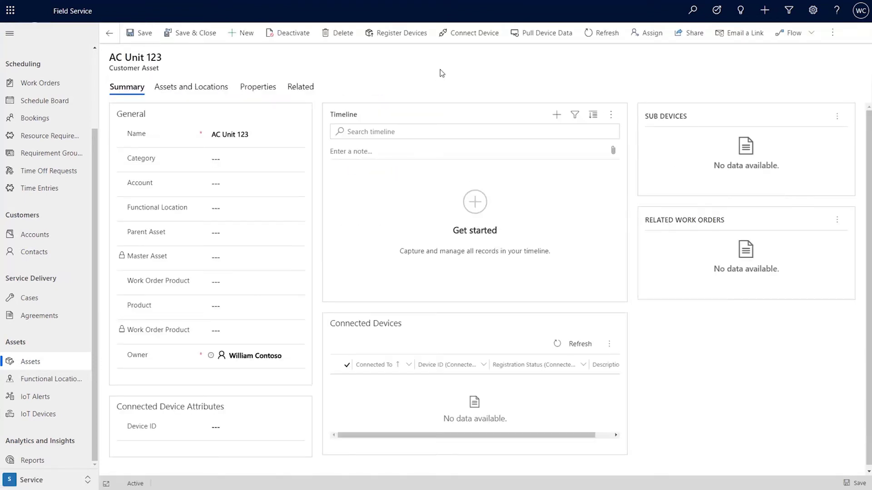
- Connect the IoT device acunitsensor1234 to AC Unit 123
left_click(467, 40)
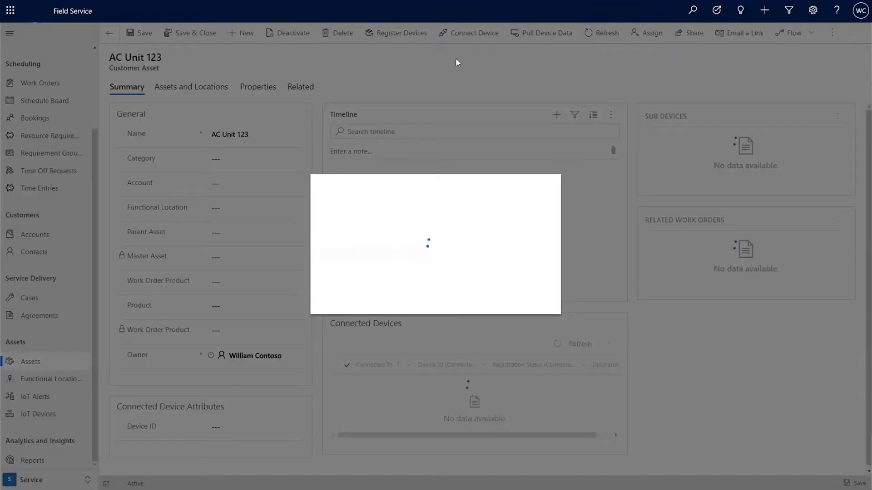
left_click(542, 223)
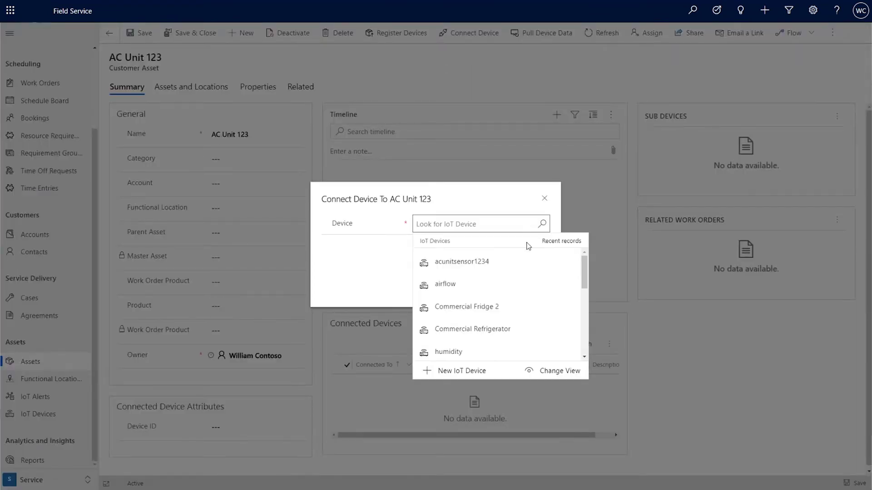
left_click(485, 261)
left_click(487, 287)
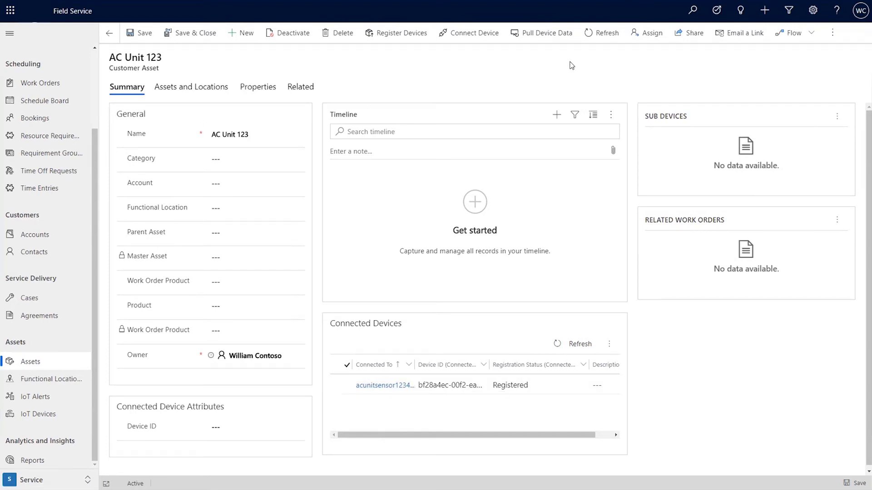
- Refresh AC Unit 123 to show its device ID, then return to the 68-asset list
left_click(599, 35)
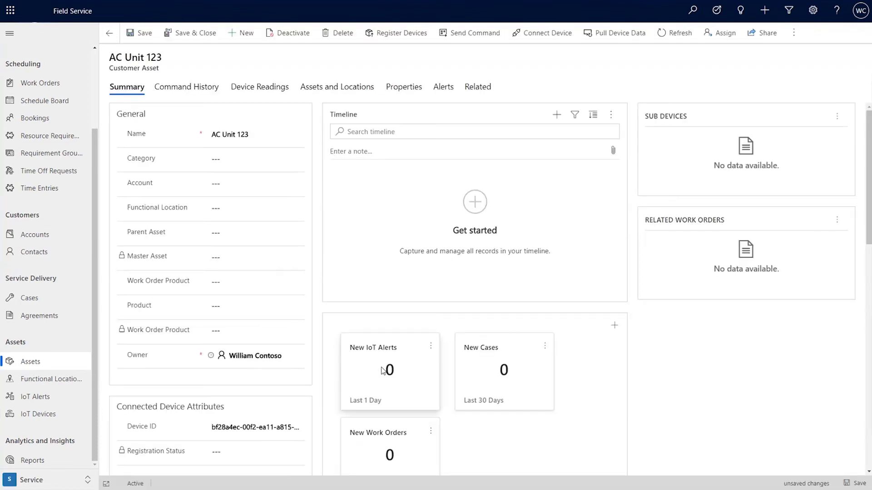
scroll(392, 275, "down", 3)
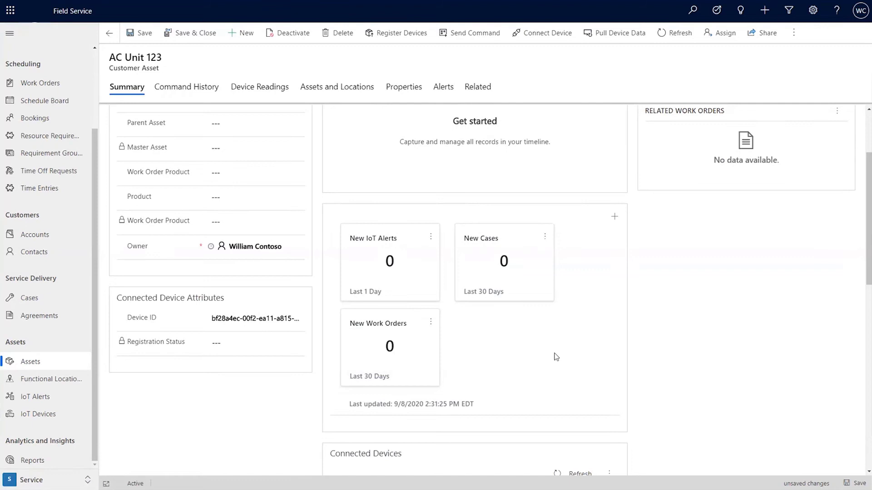
scroll(448, 360, "up", 2)
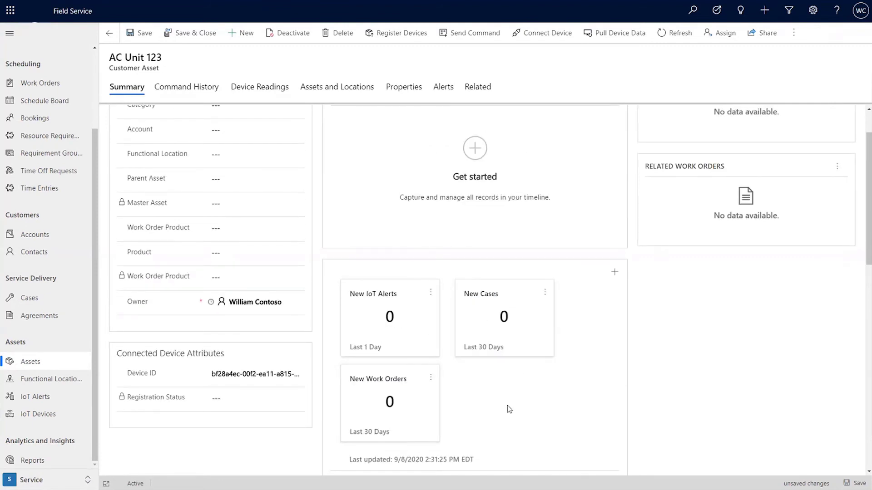
scroll(509, 409, "up", 2)
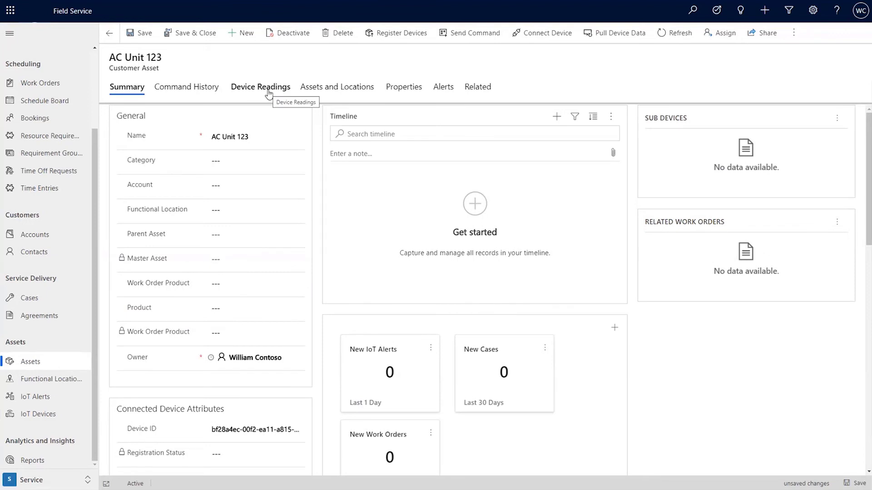
left_click(59, 362)
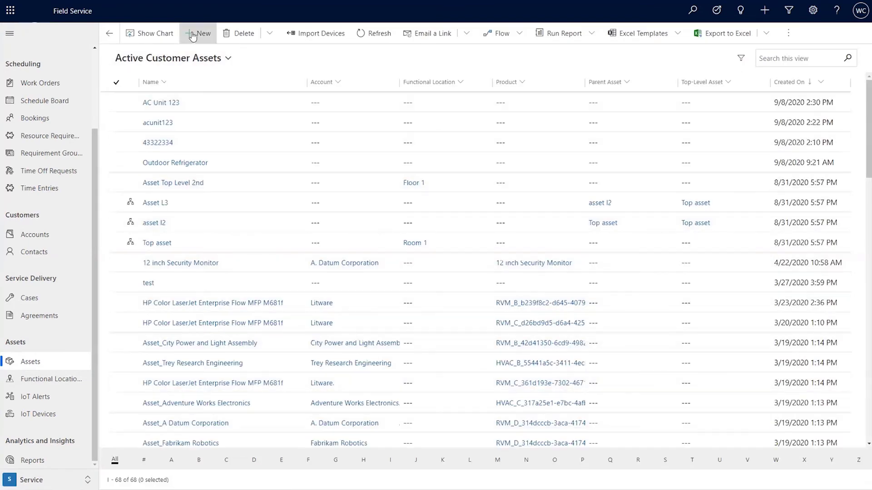
- Create and save the customer asset 'AC Unit 456', then register its connected devices
left_click(192, 35)
left_click(237, 123)
type("AC ")
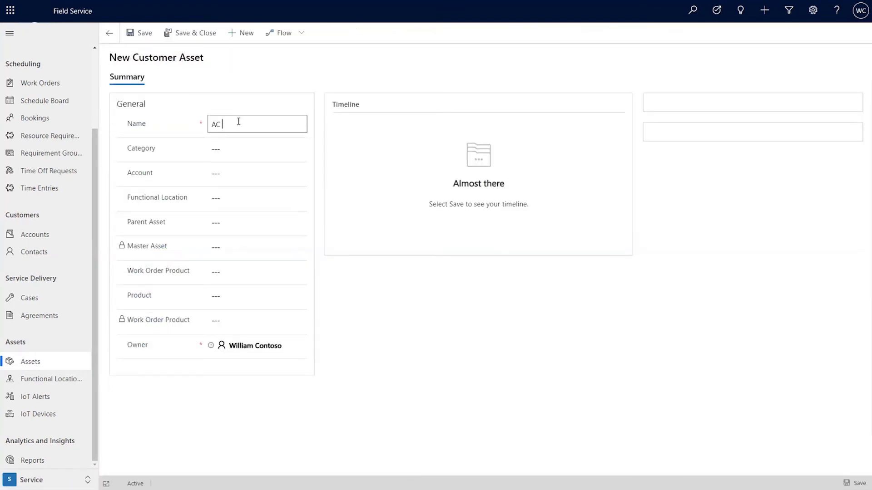
type("Unit 456")
left_click(141, 33)
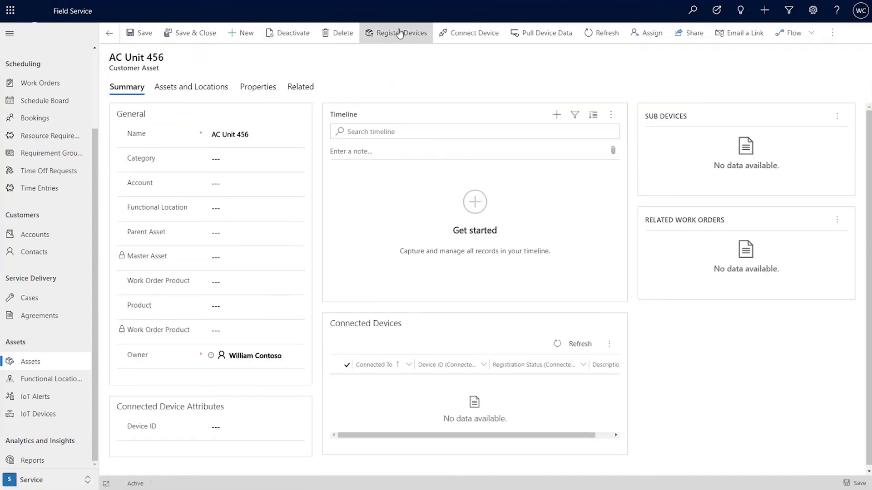
left_click(250, 425)
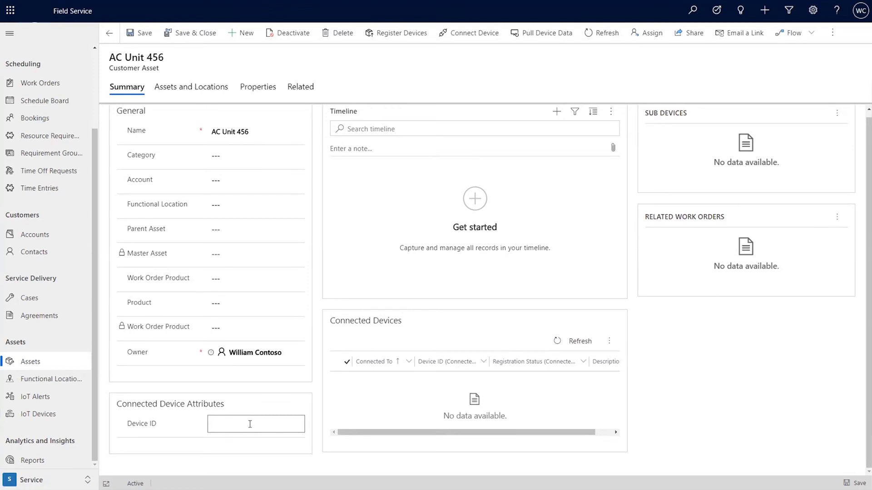
left_click(404, 37)
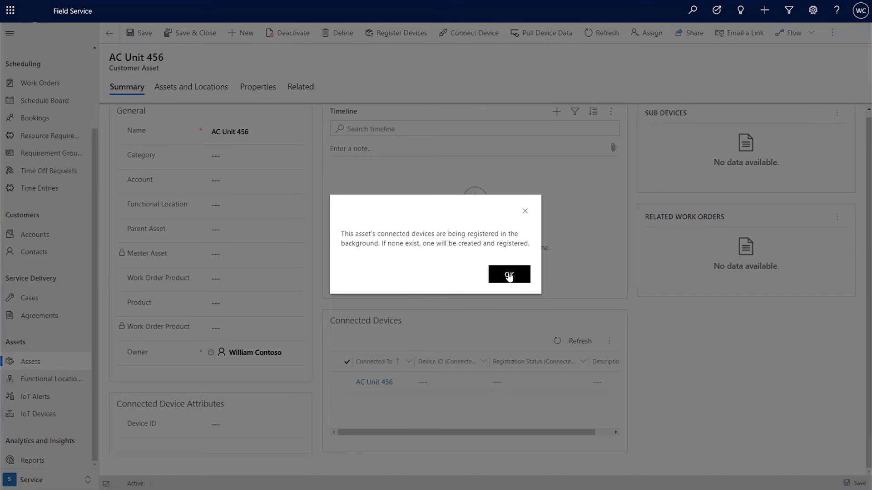
- Dismiss the registration notice and refresh the Azure IoT hub device list to reveal the ninth device
left_click(509, 275)
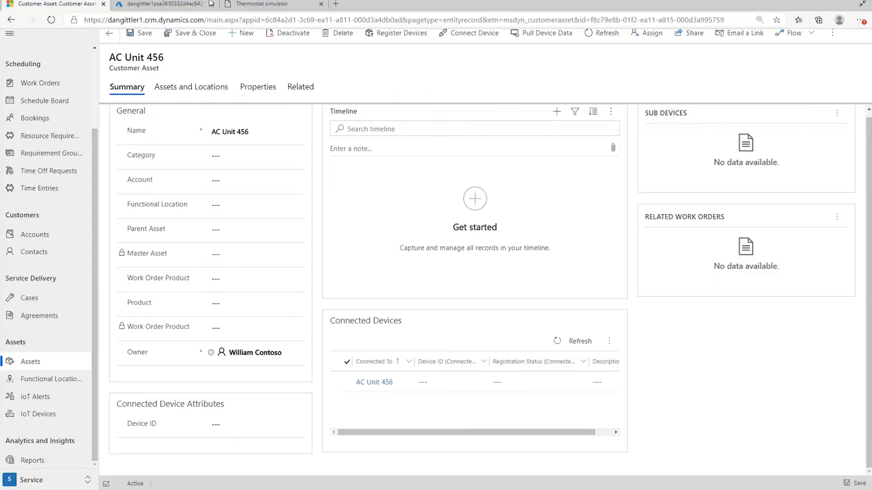
left_click(181, 7)
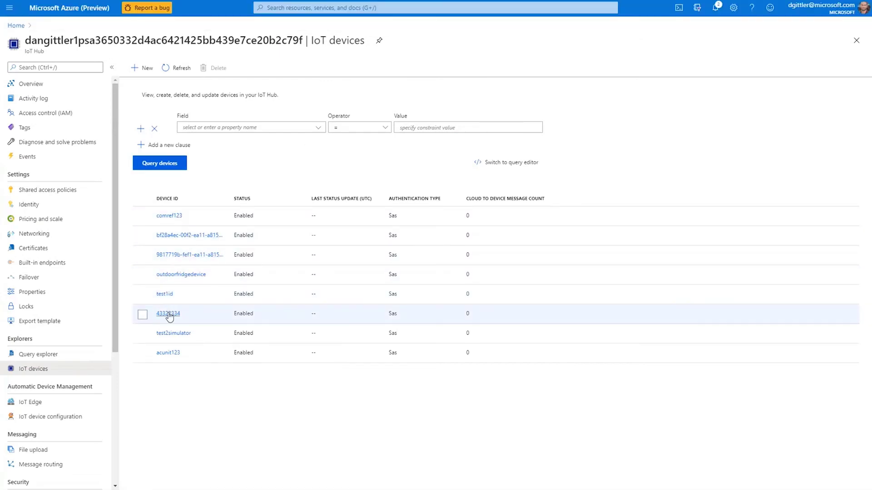
left_click(183, 68)
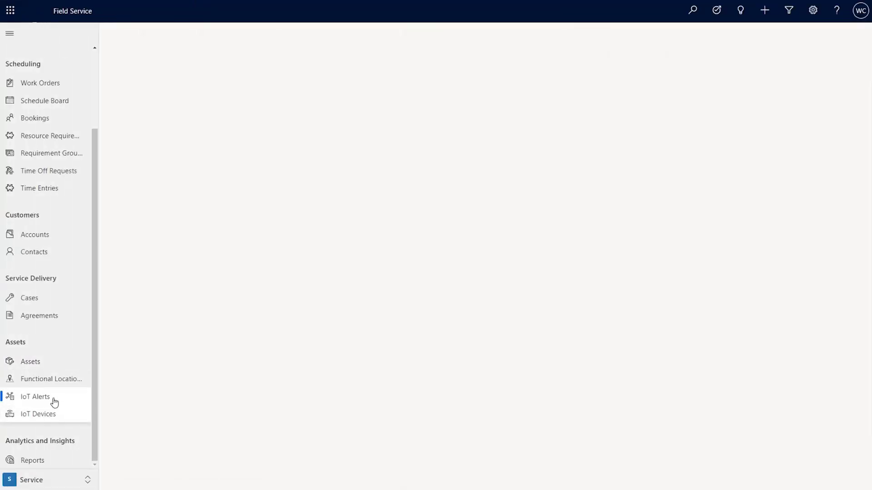
- Open the IoT alert 'Temperature reading of 117 exceeded a threshold of 70'
double_click(283, 100)
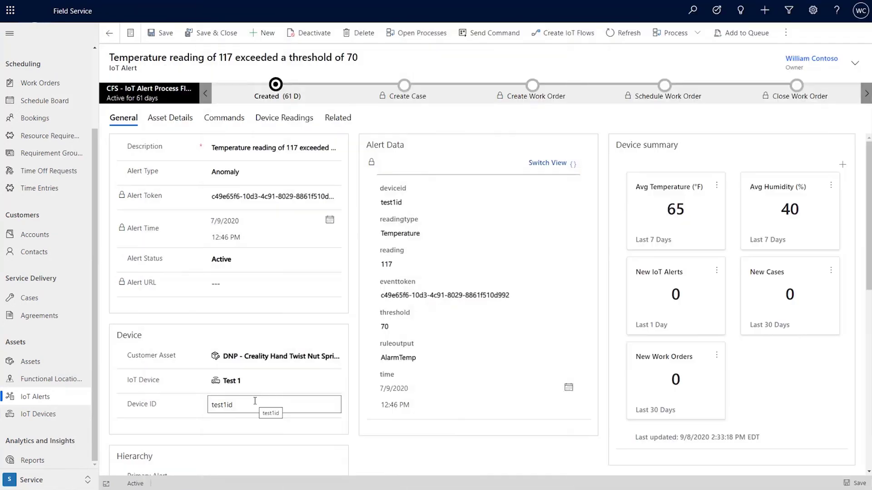
- Show AC Unit 456's related connections, listing its Connected IoT Device link
left_click(69, 366)
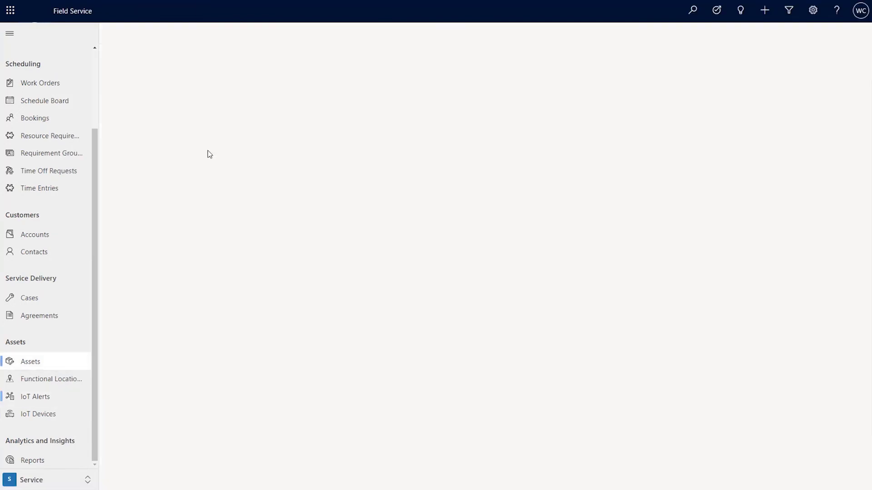
left_click(166, 105)
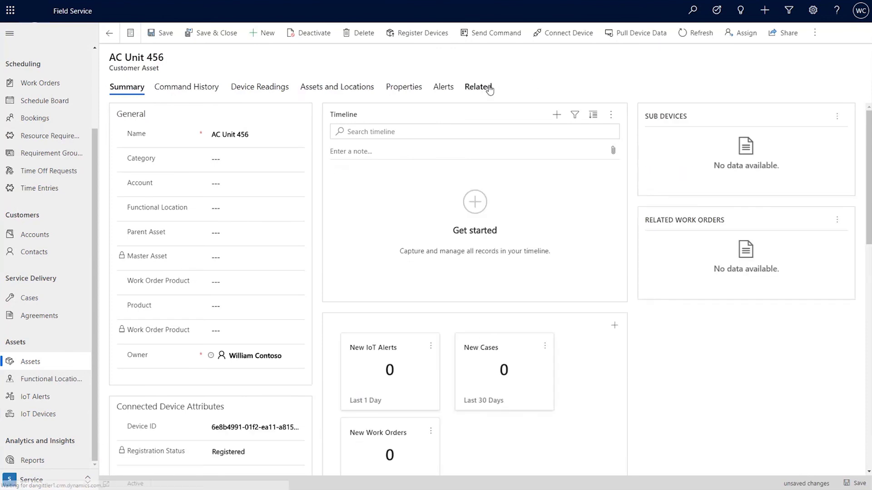
left_click(477, 87)
left_click(536, 189)
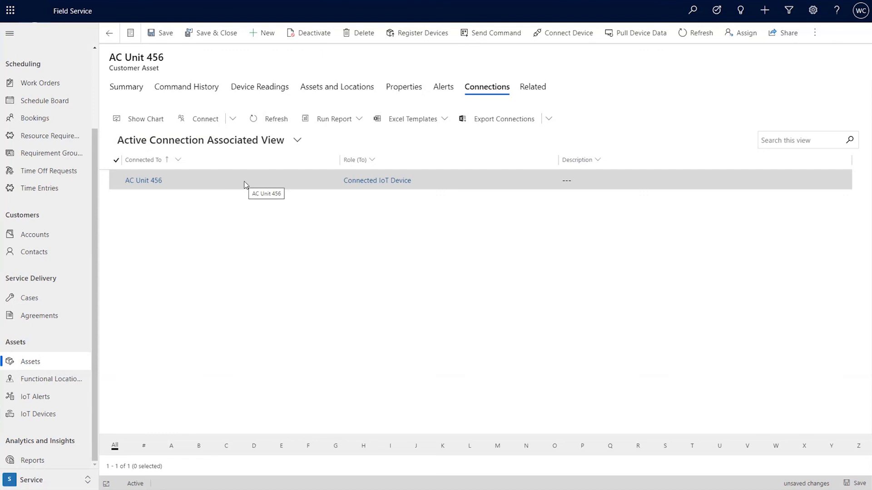
left_click(571, 37)
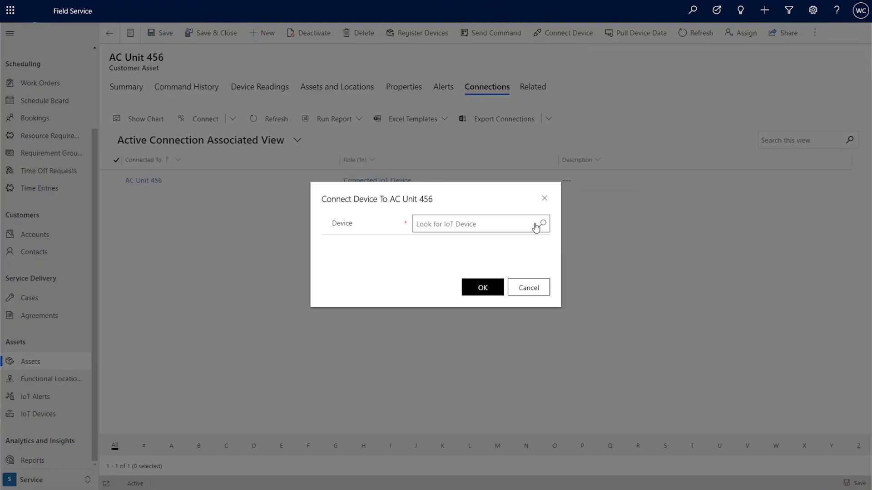
left_click(541, 224)
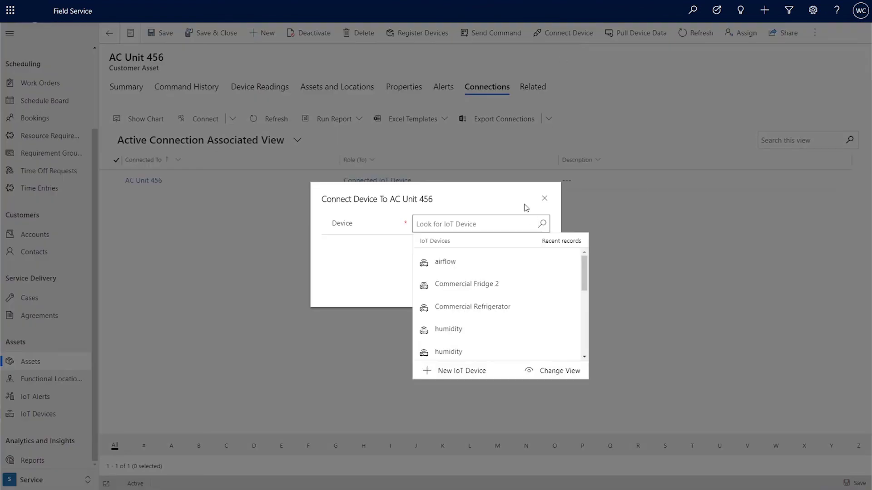
left_click(525, 207)
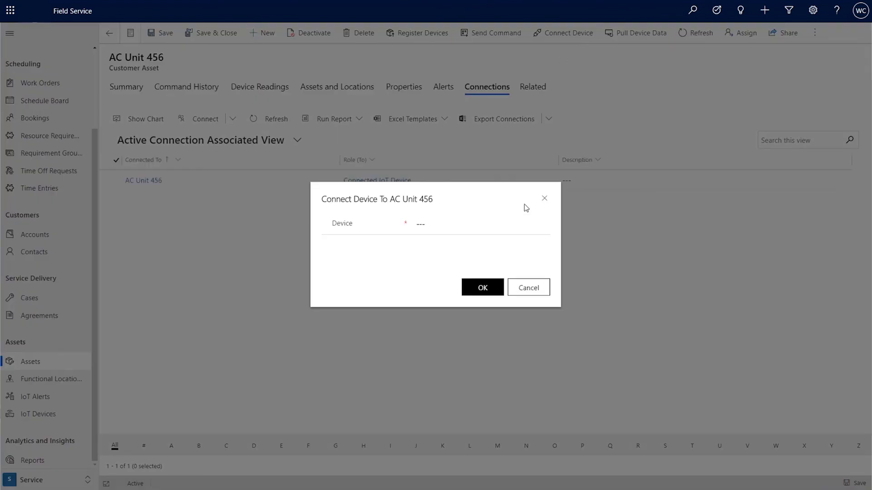
left_click(543, 200)
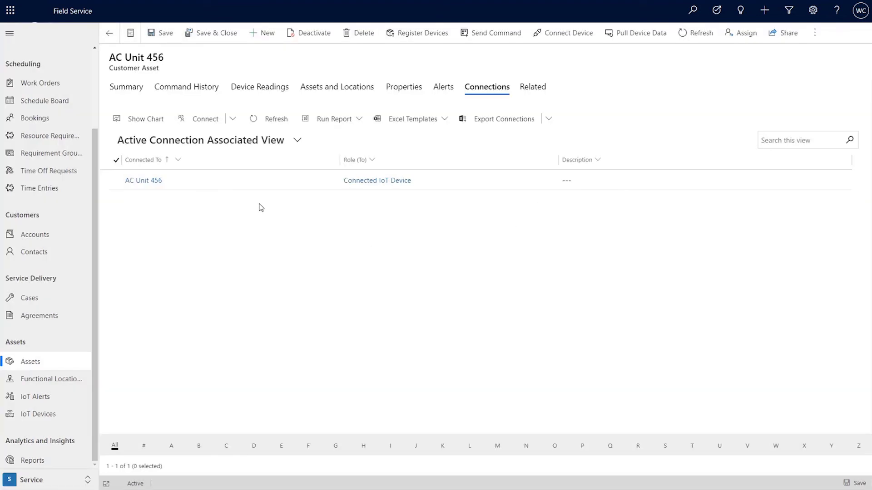